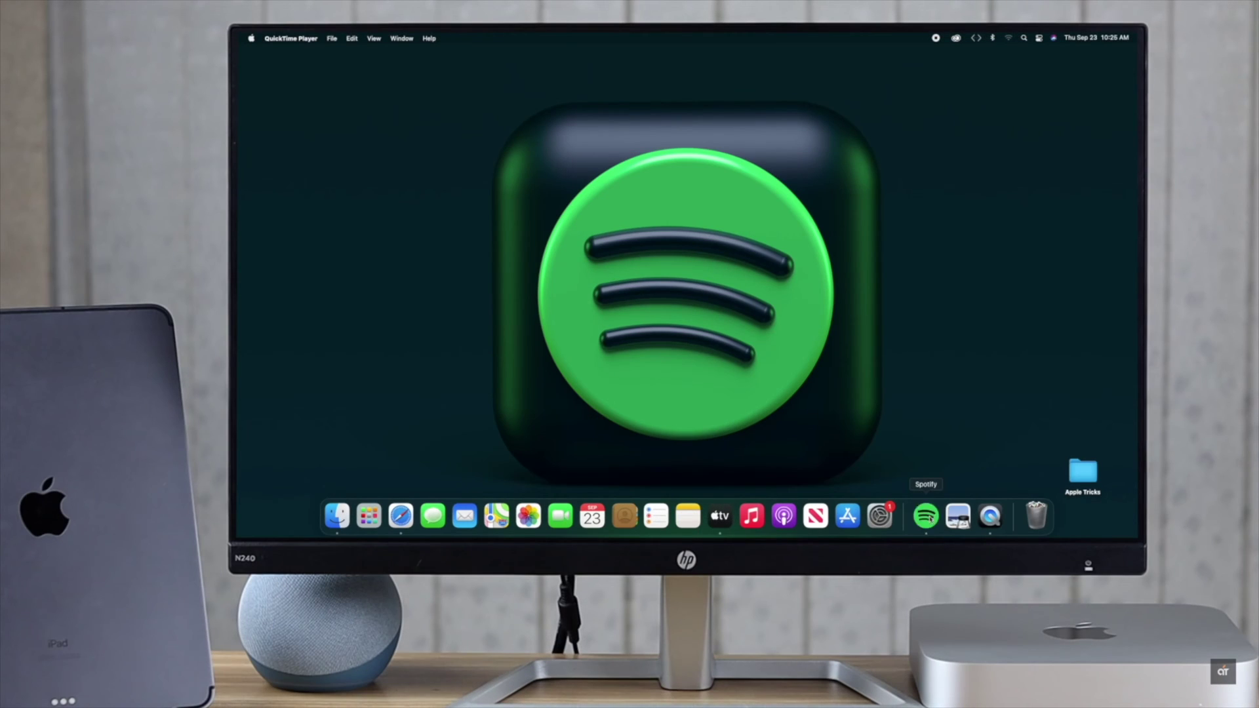
After reading the 'Spotify won't open, MAC' thread, launch Spotify from the Dock.
{"action": "left_click", "coordinate": [925, 516]}
Relaunch Spotify, hide its blank window, then switch Wi-Fi off and back on.
{"action": "left_click", "coordinate": [925, 516]}
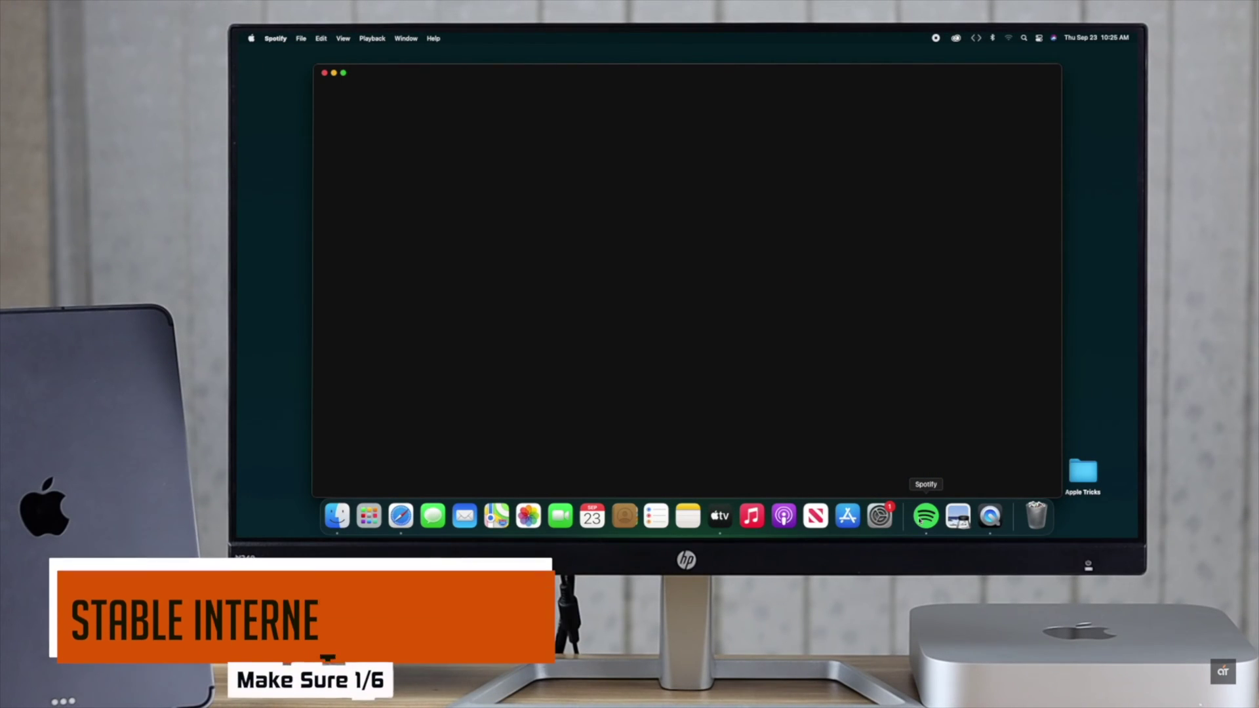
{"action": "left_click", "coordinate": [335, 73]}
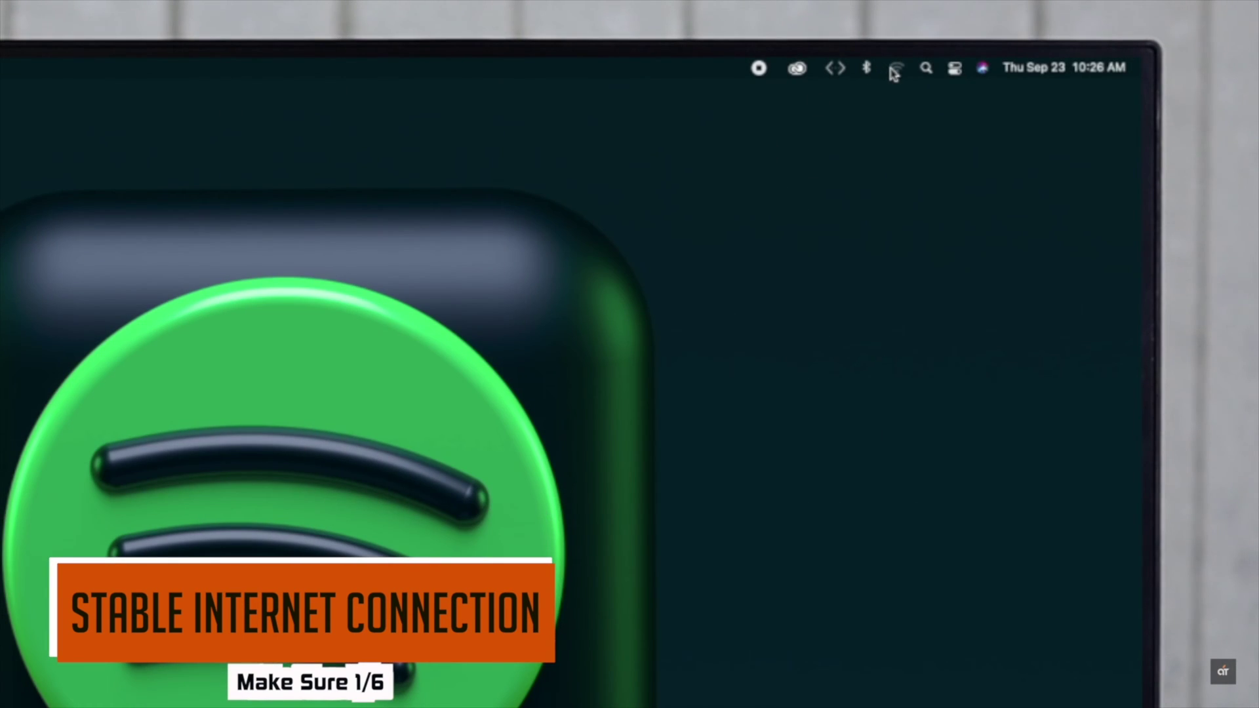
{"action": "left_click", "coordinate": [893, 68]}
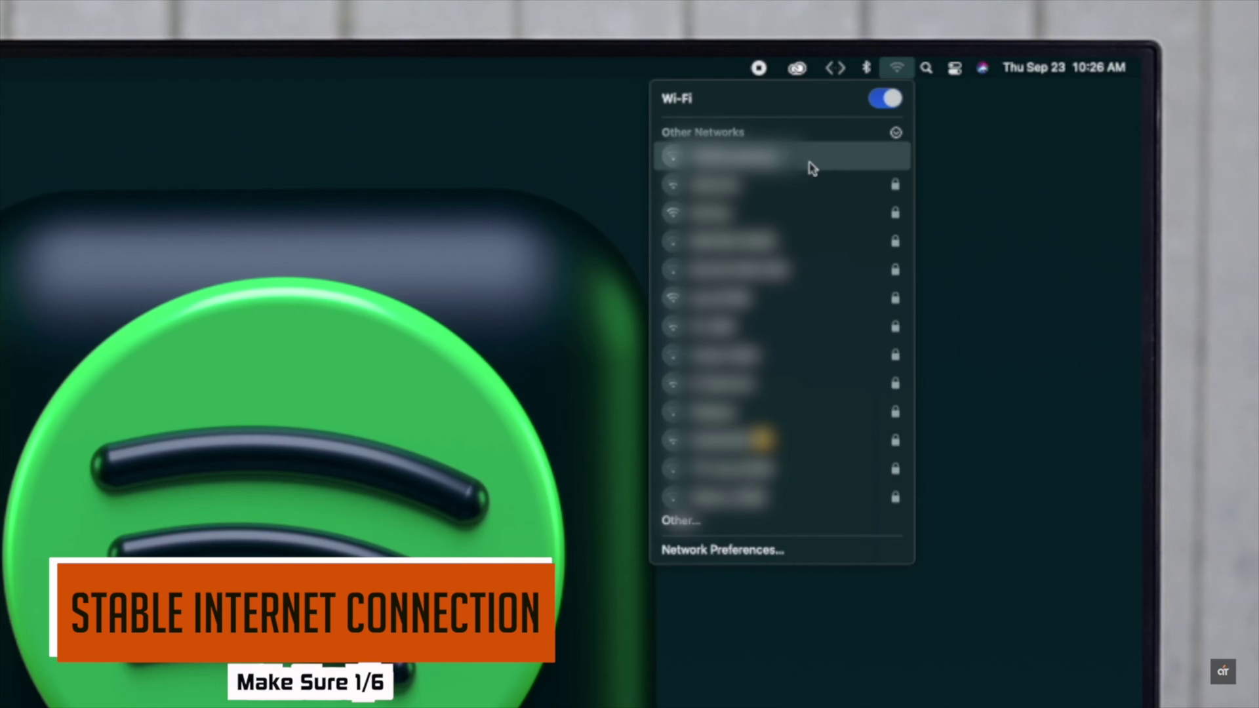
{"action": "left_click", "coordinate": [807, 212]}
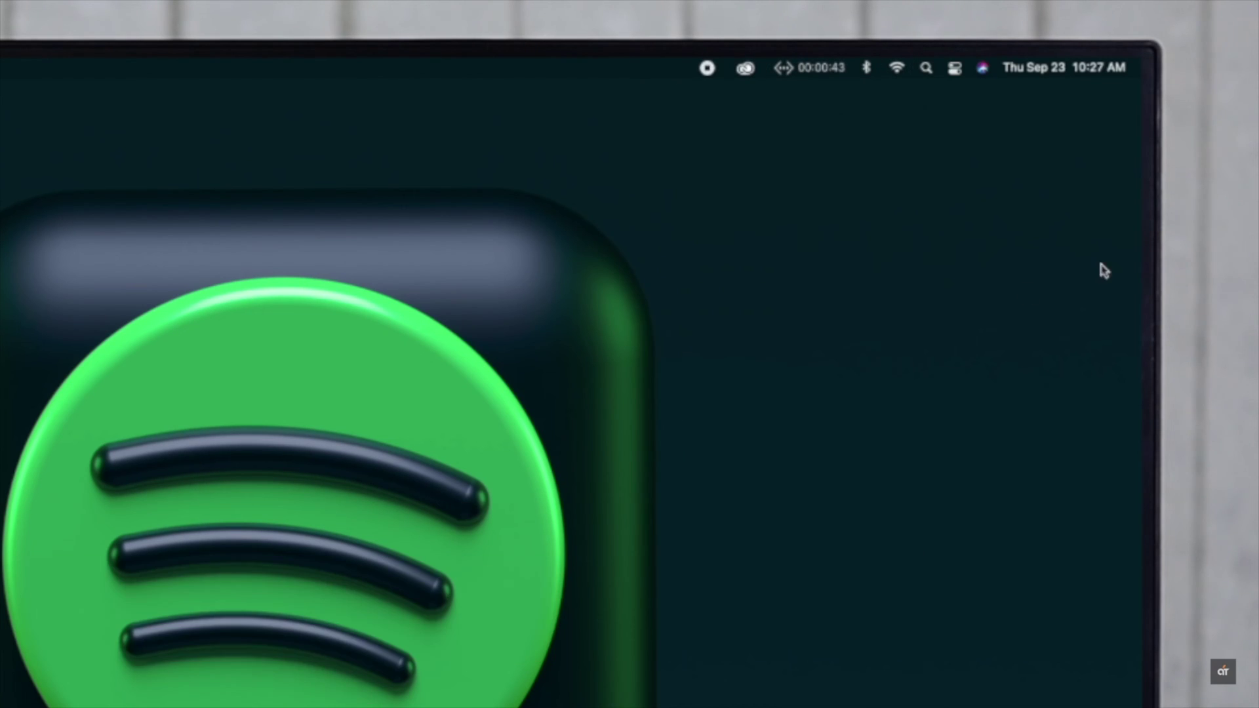
{"action": "left_click", "coordinate": [897, 67]}
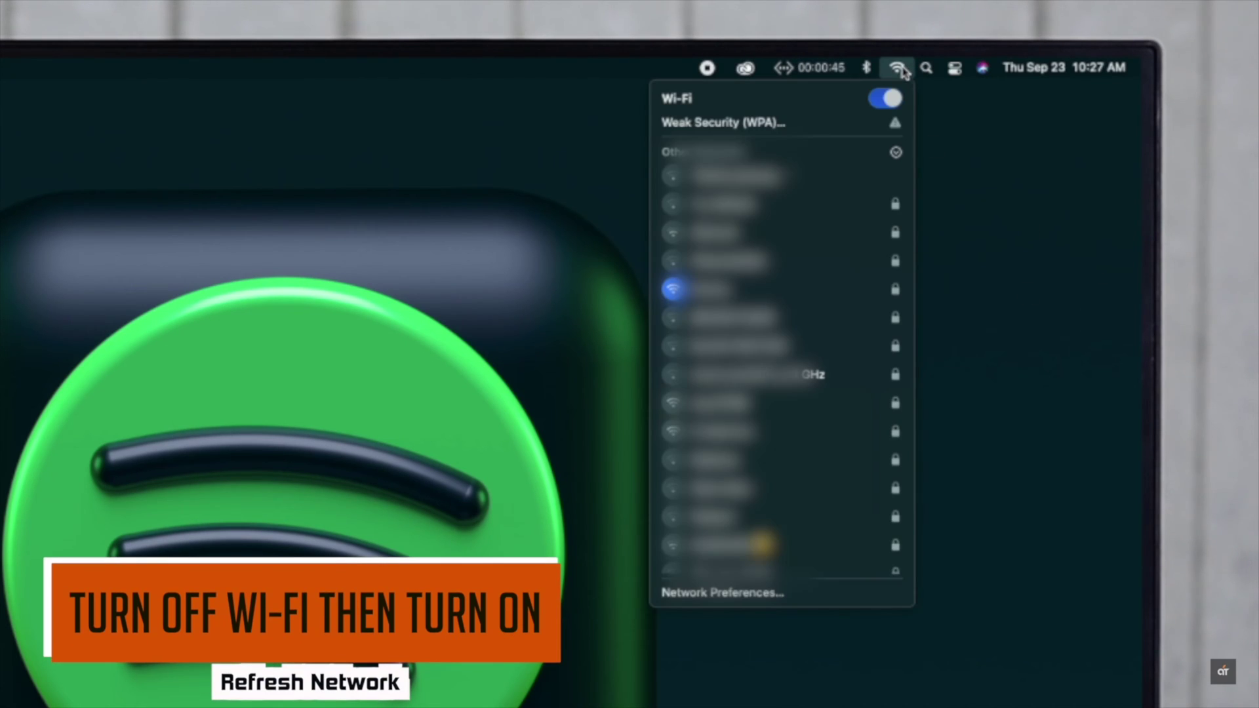
{"action": "left_click", "coordinate": [888, 100]}
{"action": "left_click", "coordinate": [888, 100]}
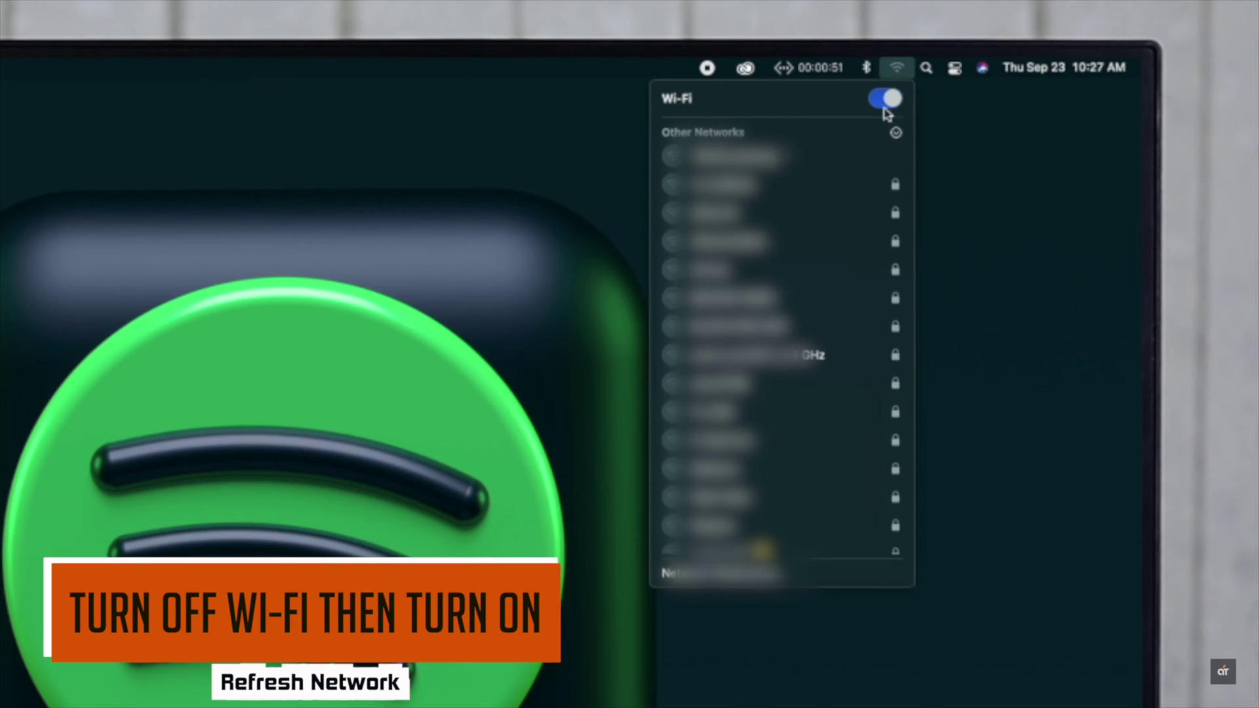
{"action": "left_click", "coordinate": [550, 280]}
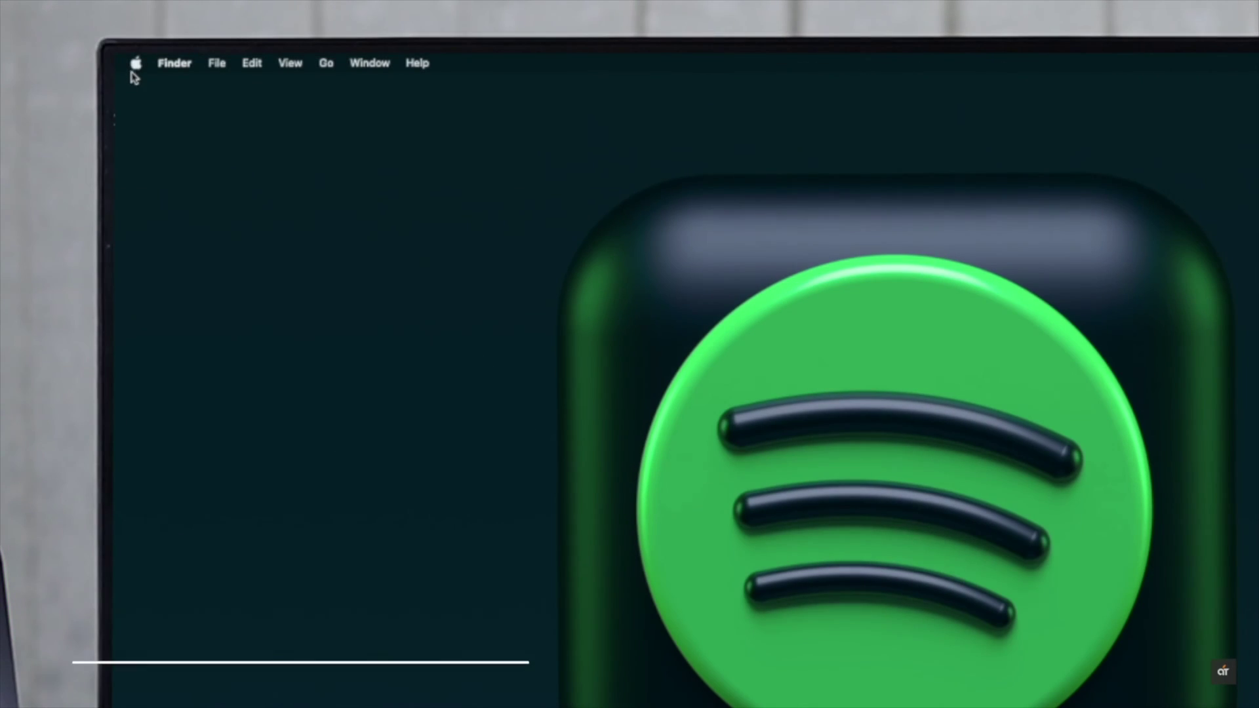
Begin downloading the macOS Monterey 12.1 update from About This Mac's Software Update.
{"action": "left_click", "coordinate": [136, 63]}
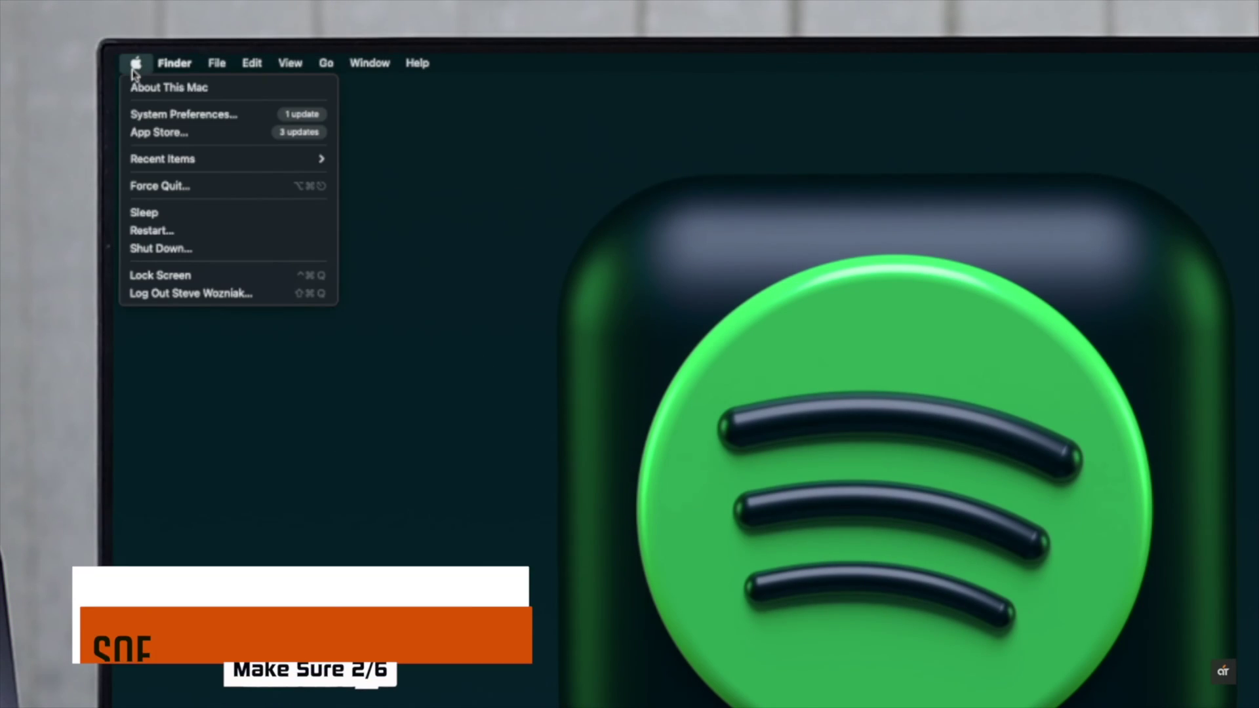
{"action": "left_click", "coordinate": [163, 88]}
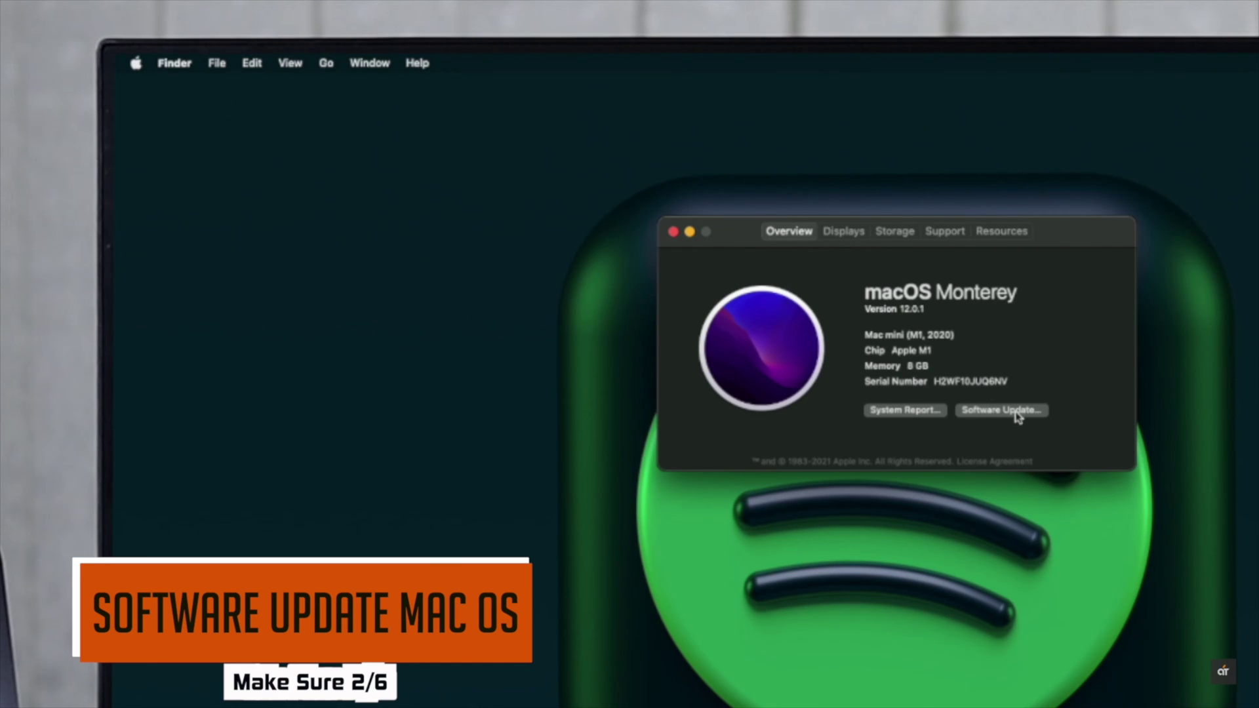
{"action": "left_click", "coordinate": [1002, 411]}
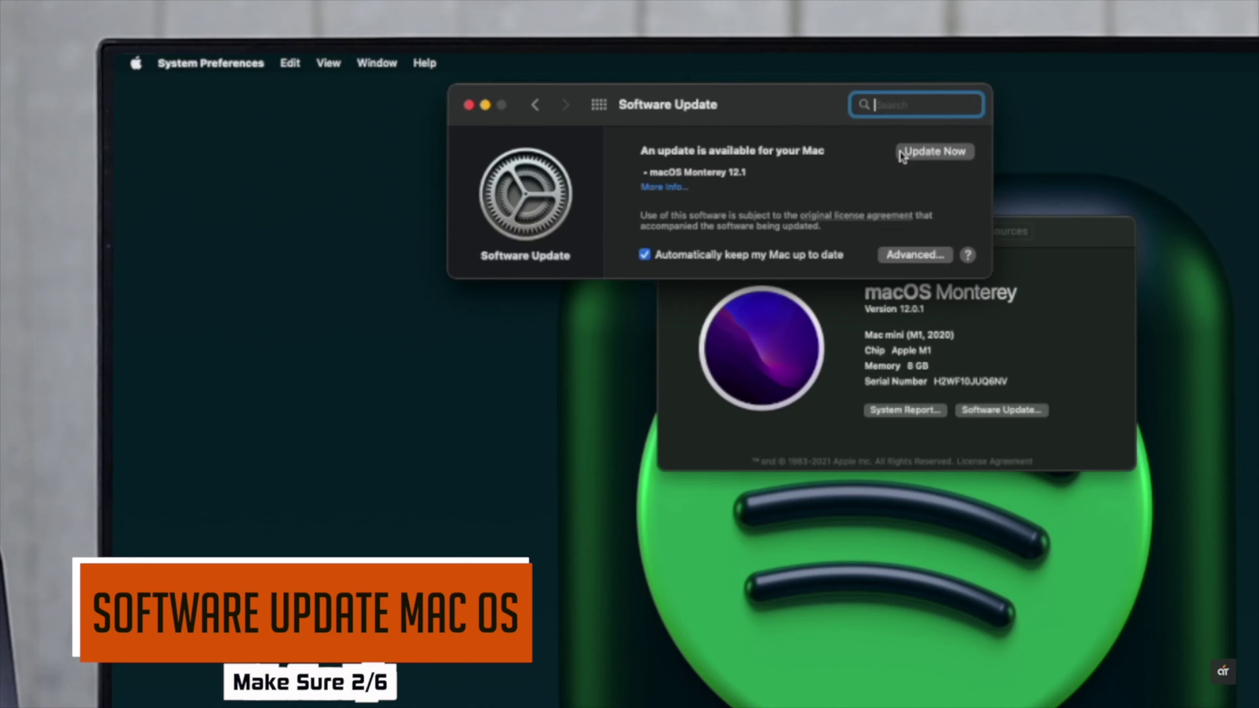
{"action": "left_click", "coordinate": [933, 151]}
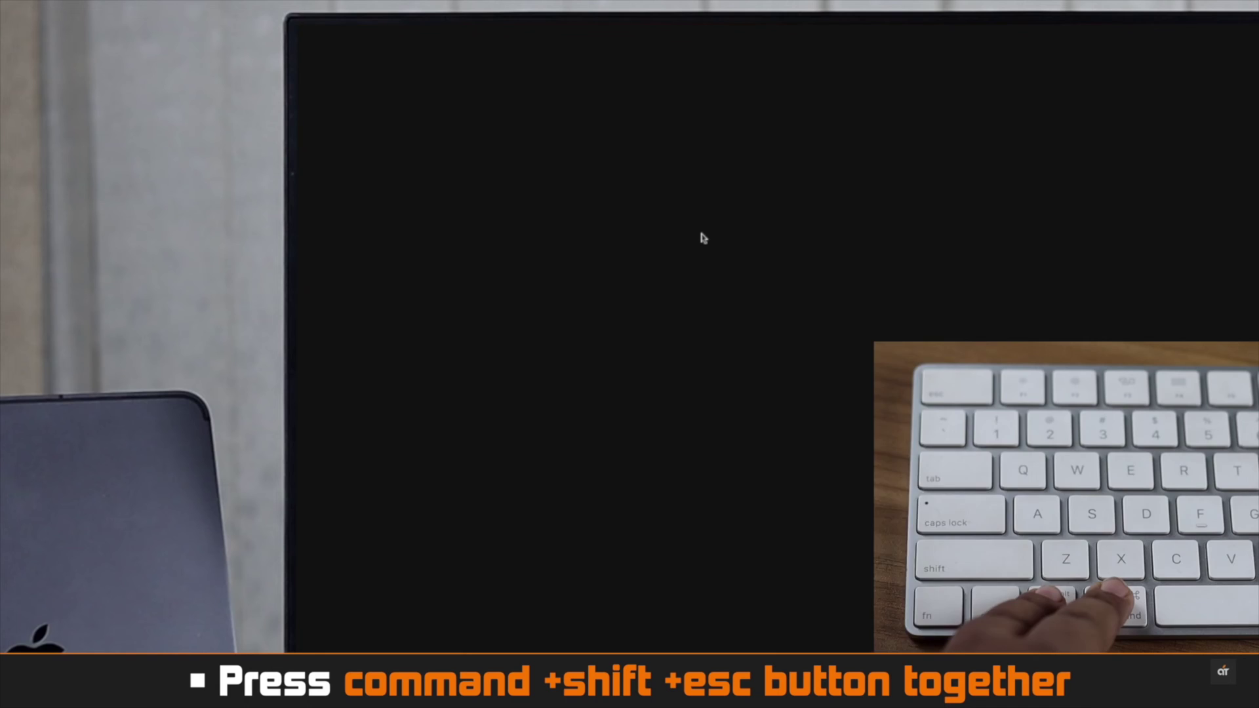
Force quit Spotify with Command+Option+Esc, then relaunch it and close its window.
{"action": "key", "text": "super+alt+Escape"}
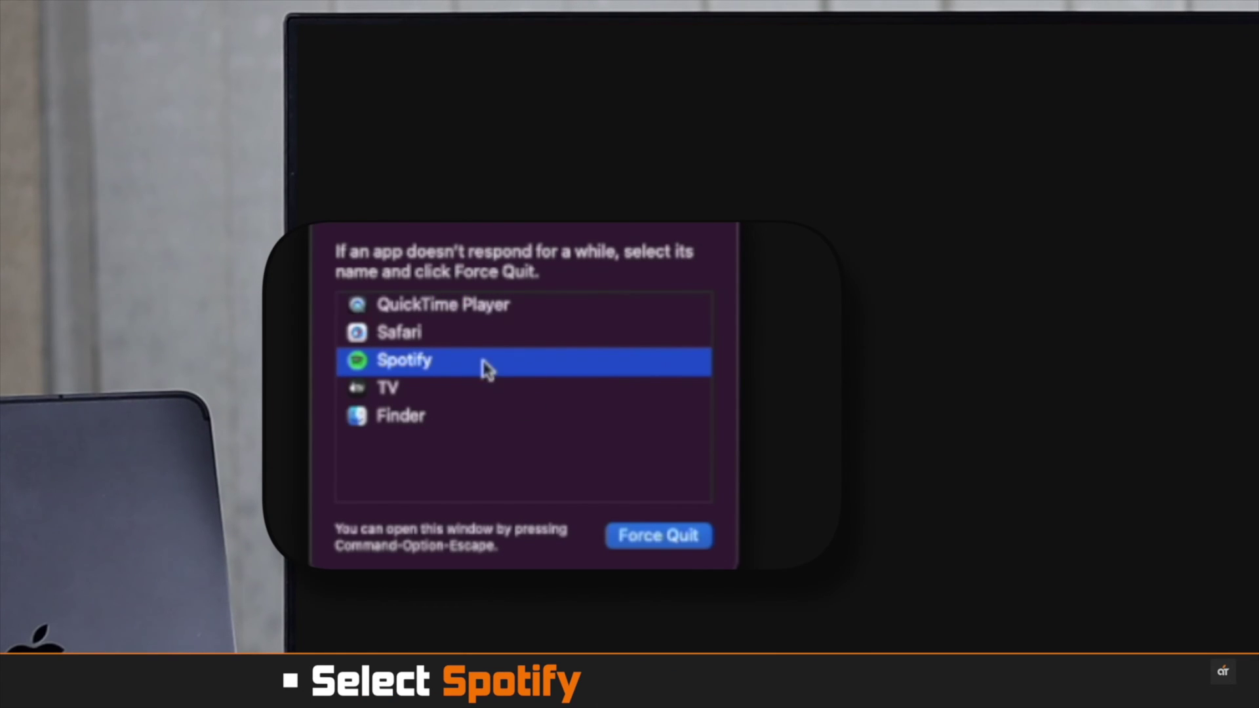
{"action": "left_click", "coordinate": [667, 538]}
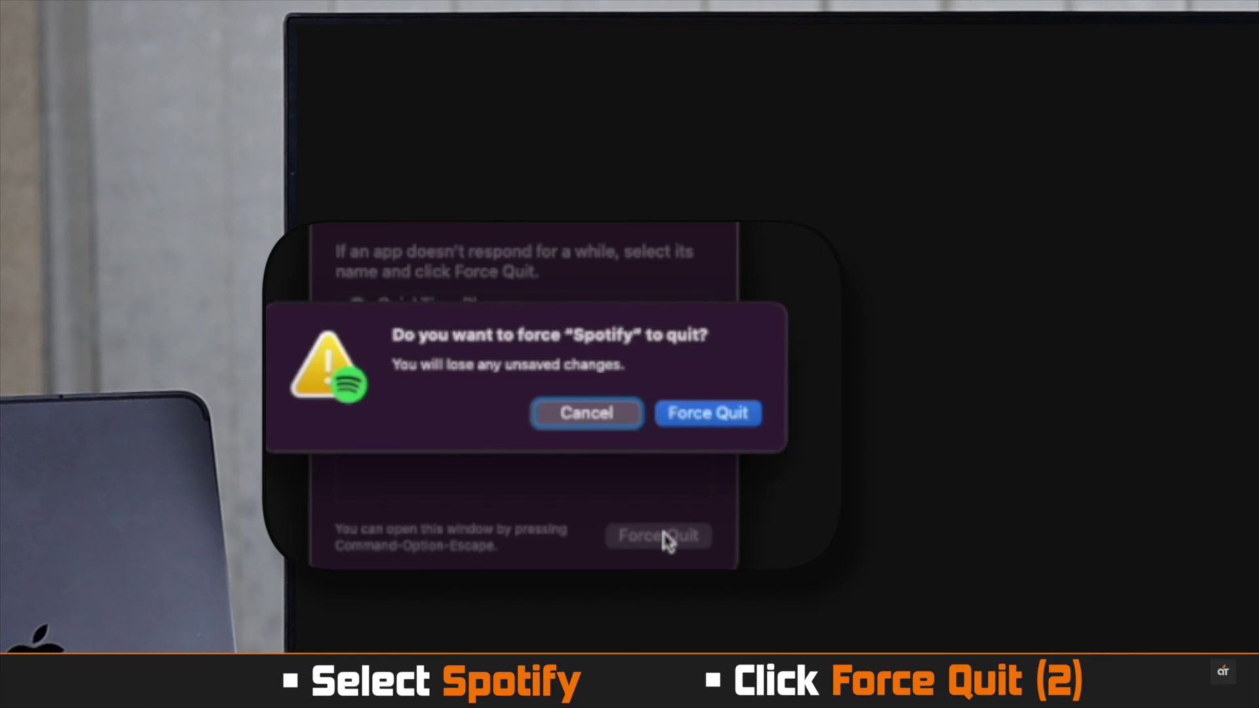
{"action": "left_click", "coordinate": [694, 418]}
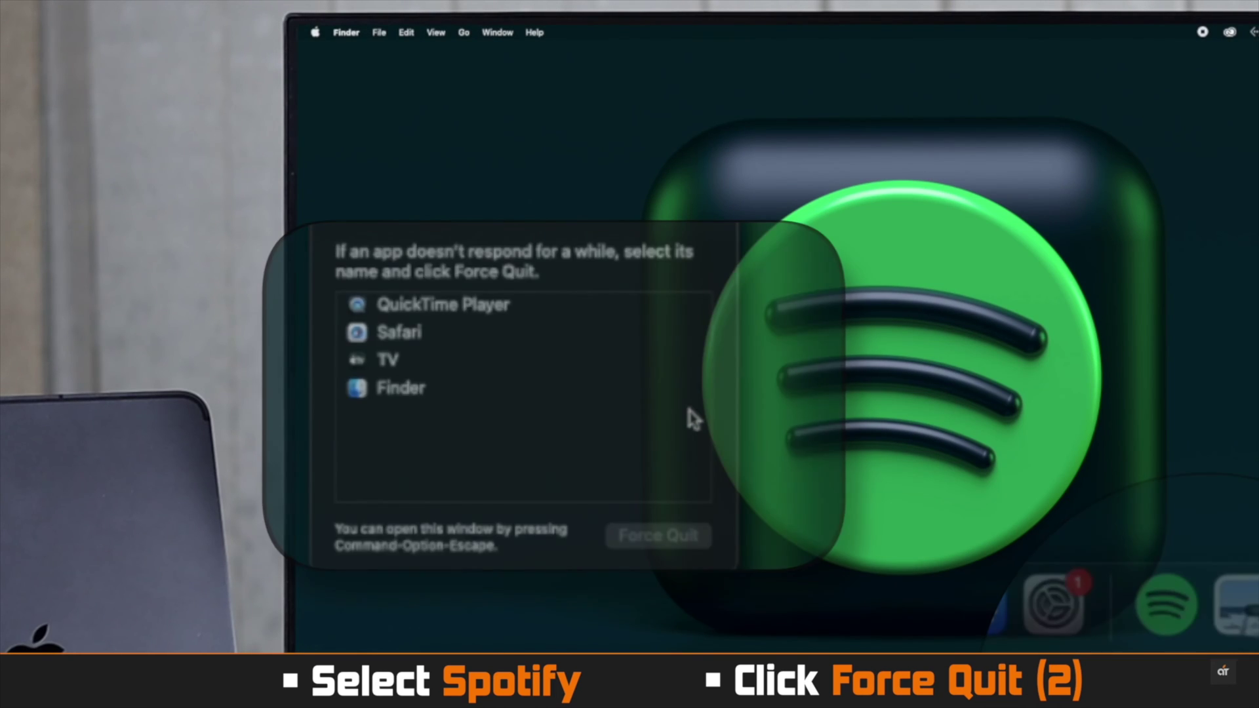
{"action": "left_click", "coordinate": [1167, 602]}
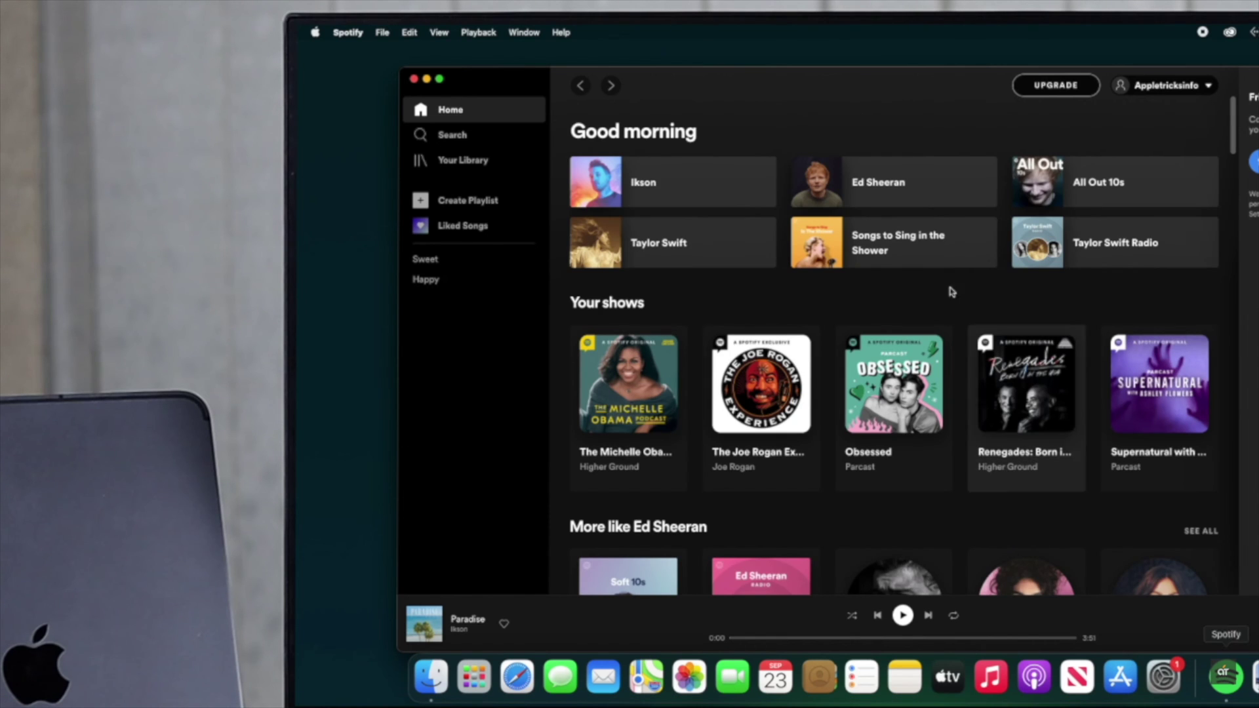
{"action": "left_click", "coordinate": [416, 79]}
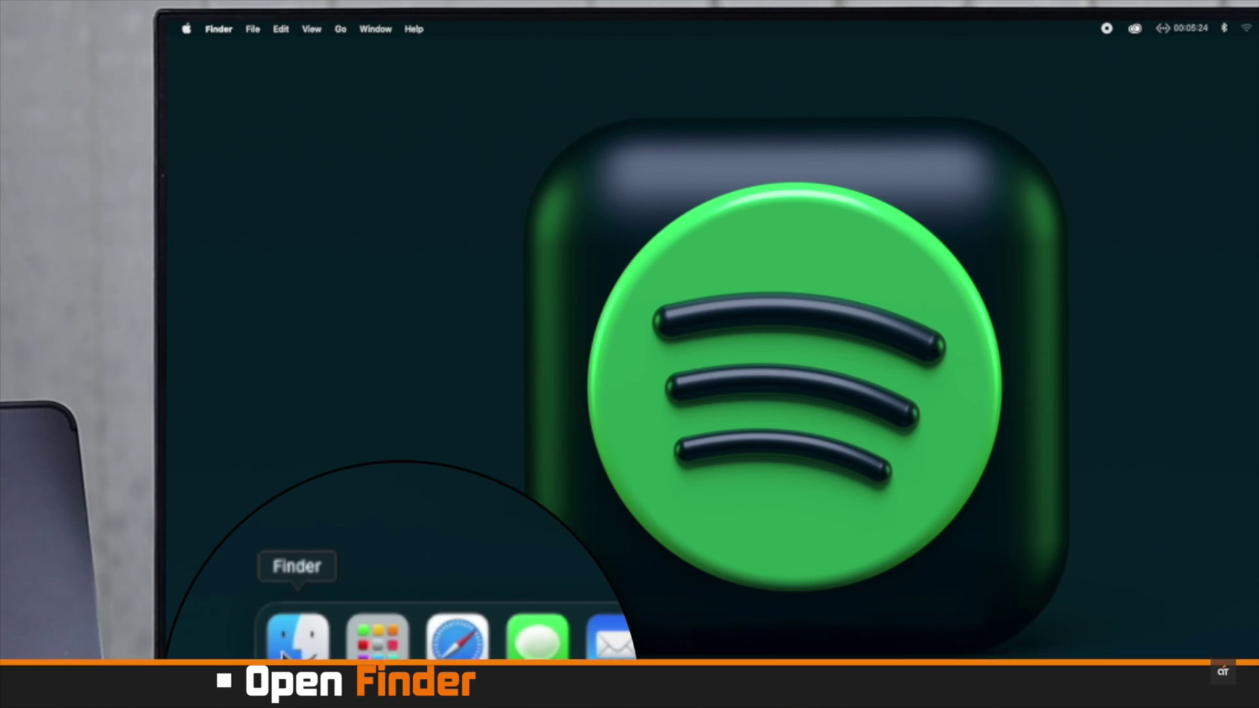
In a new Finder window, bring up Go to Folder for ~/Library/Caches.
{"action": "left_click", "coordinate": [298, 634]}
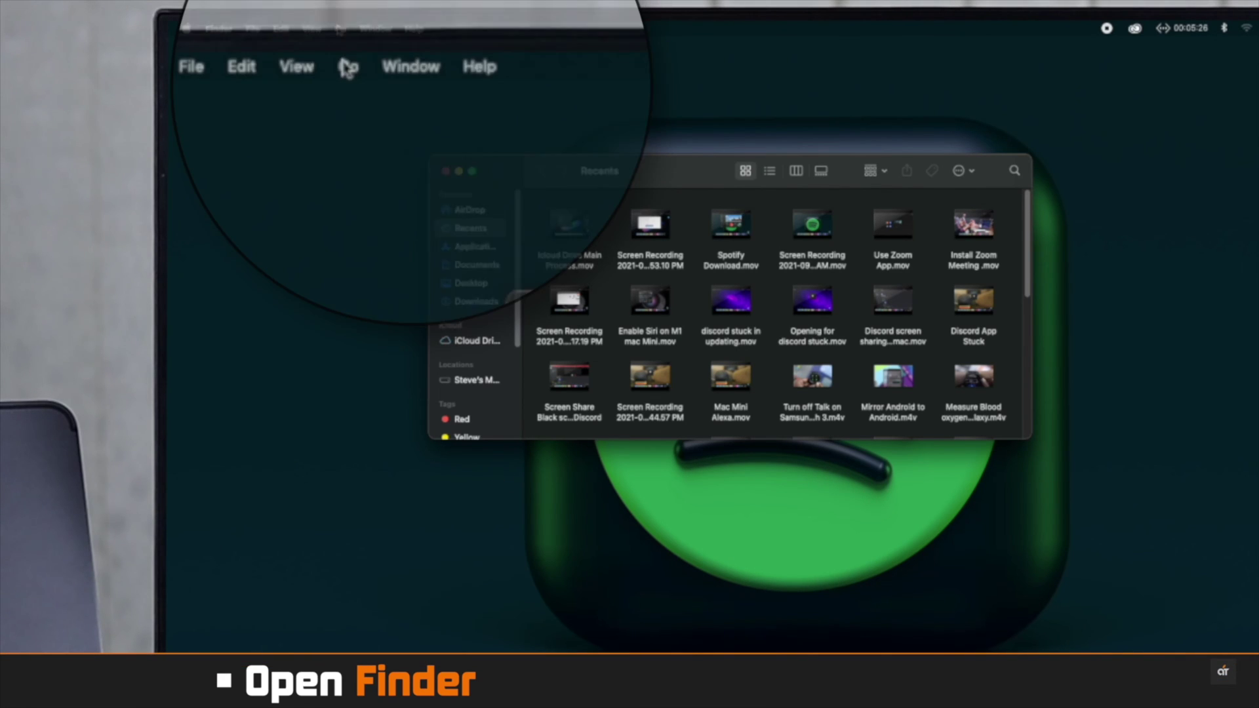
{"action": "left_click", "coordinate": [348, 69]}
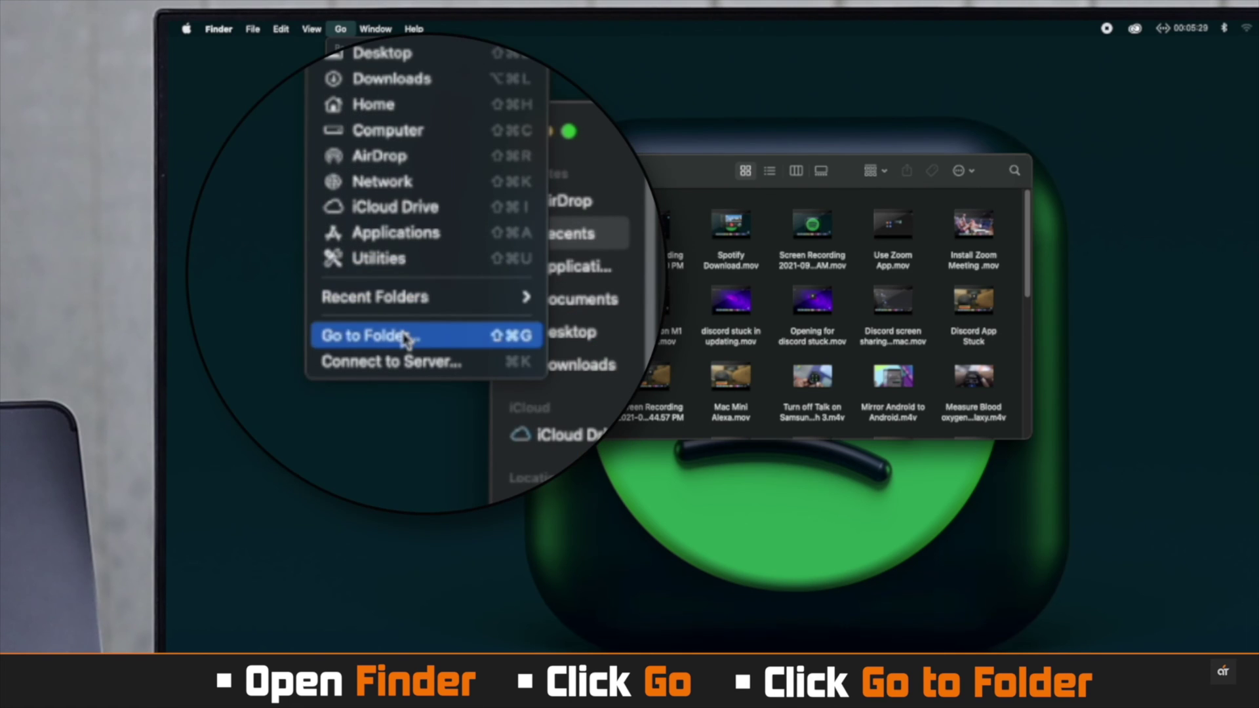
{"action": "left_click", "coordinate": [406, 337]}
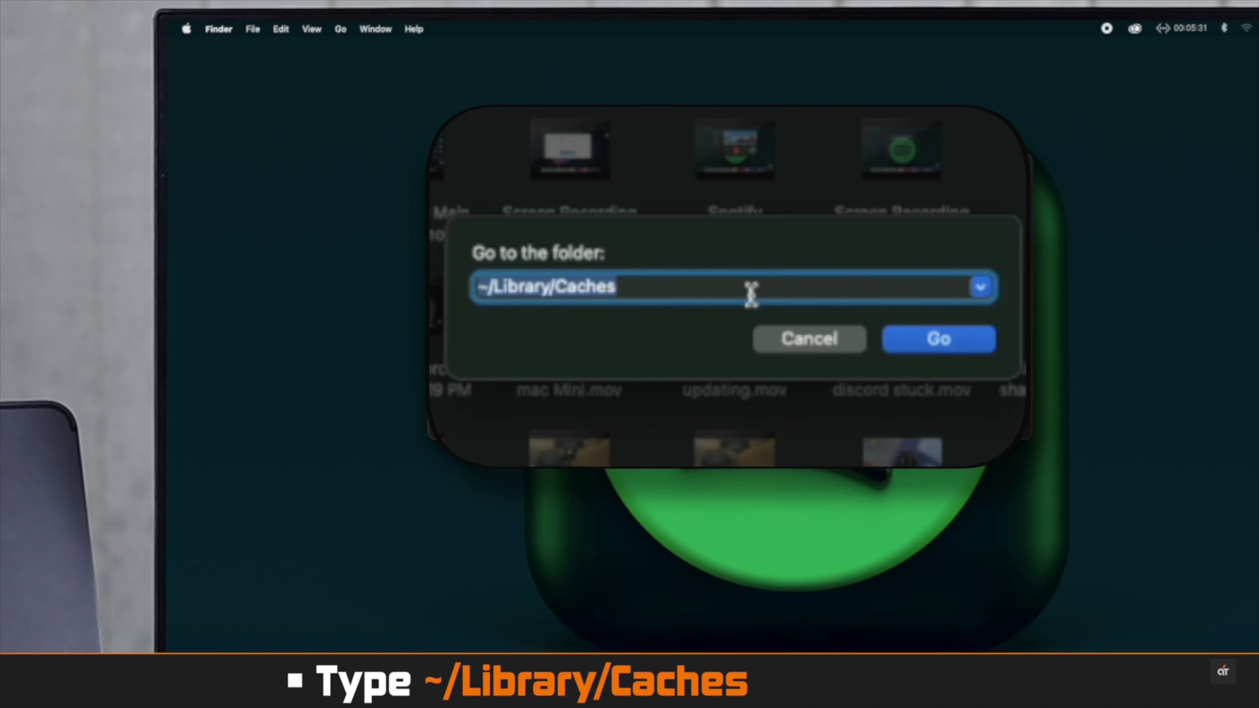
Move all files in the Caches folder to the Trash and close the window.
{"action": "left_click", "coordinate": [940, 340]}
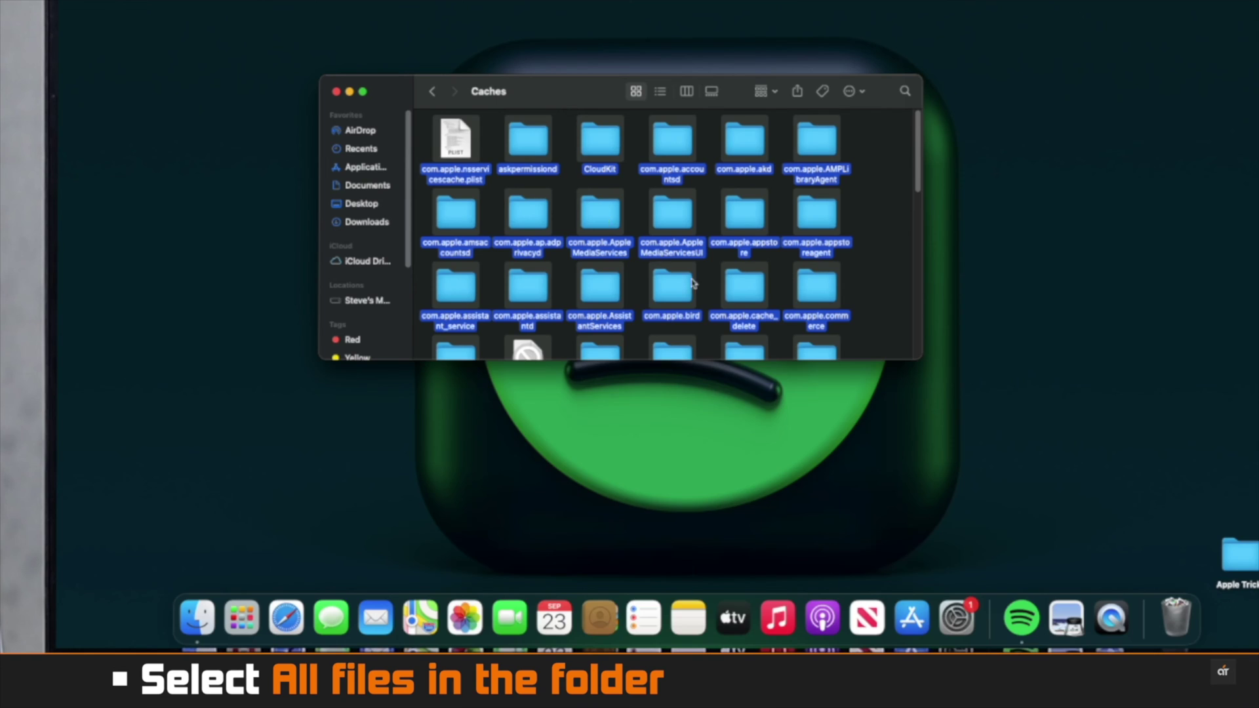
{"action": "mouse_move", "coordinate": [653, 179]}
{"action": "left_mouse_down"}
{"action": "mouse_move", "coordinate": [1080, 591]}
{"action": "mouse_move", "coordinate": [1176, 620]}
{"action": "left_mouse_up"}
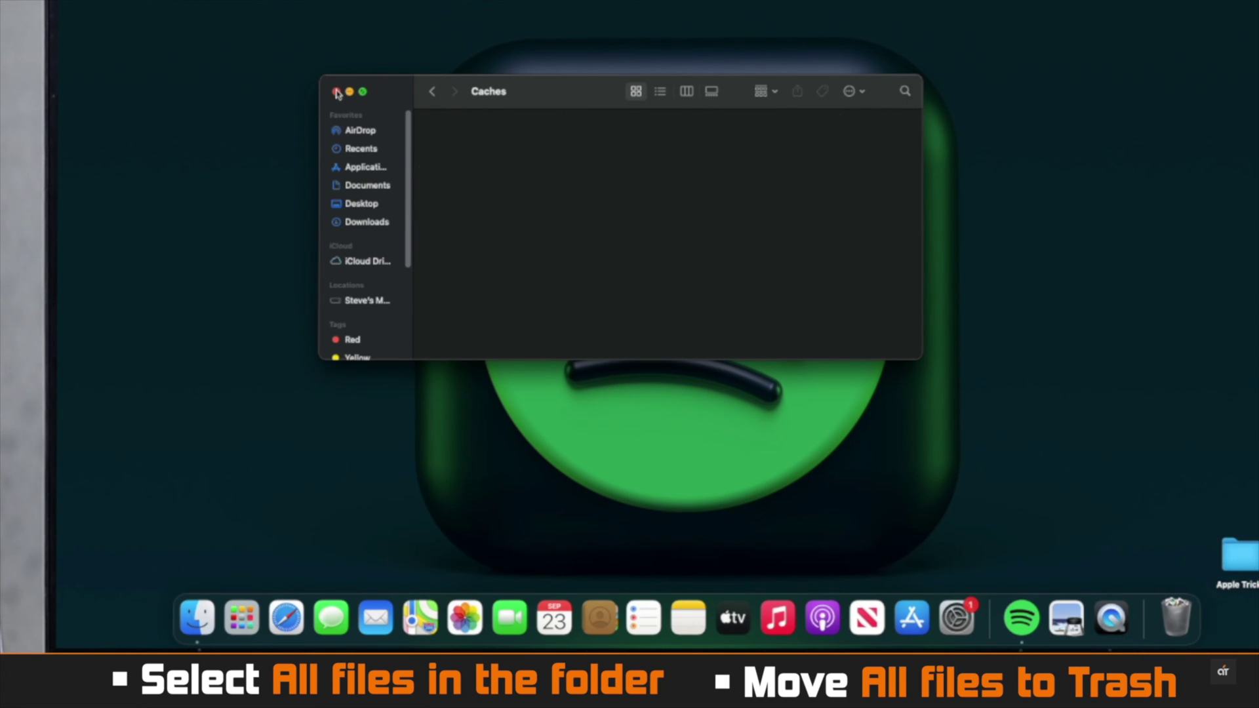
{"action": "left_click", "coordinate": [337, 91]}
Permanently empty the Trash, confirming the erase.
{"action": "right_click", "coordinate": [1176, 620]}
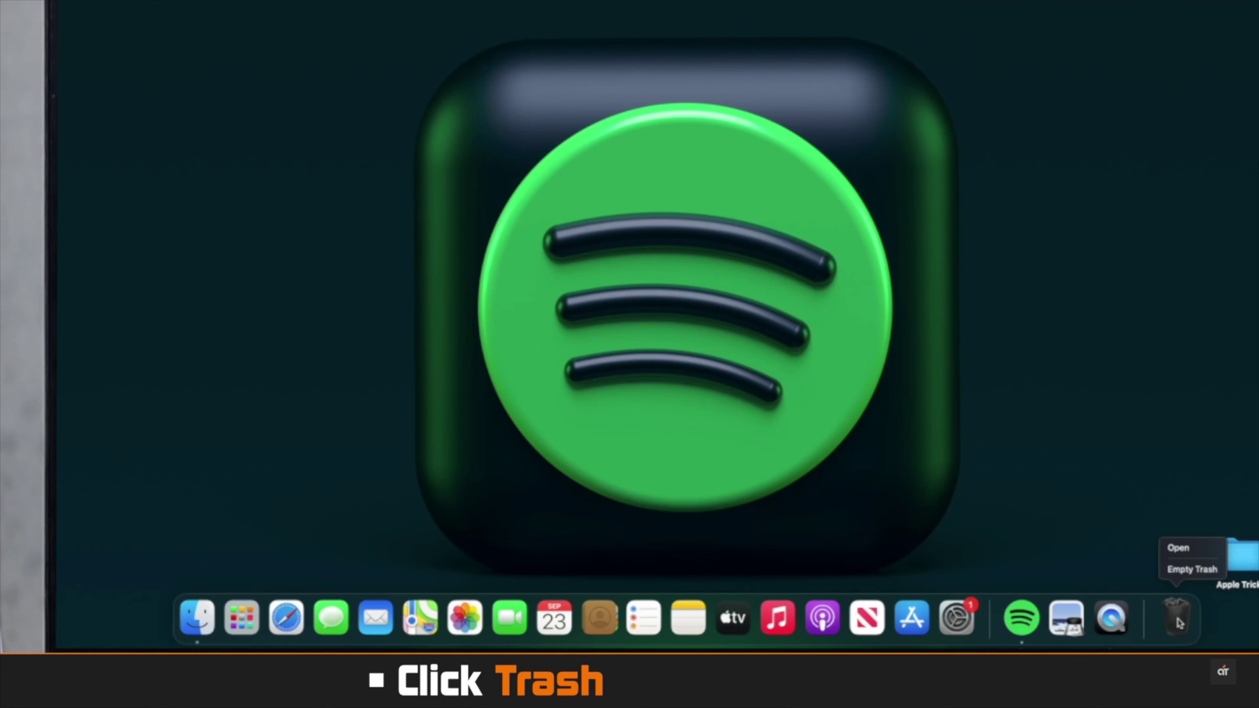
{"action": "left_click", "coordinate": [1191, 570]}
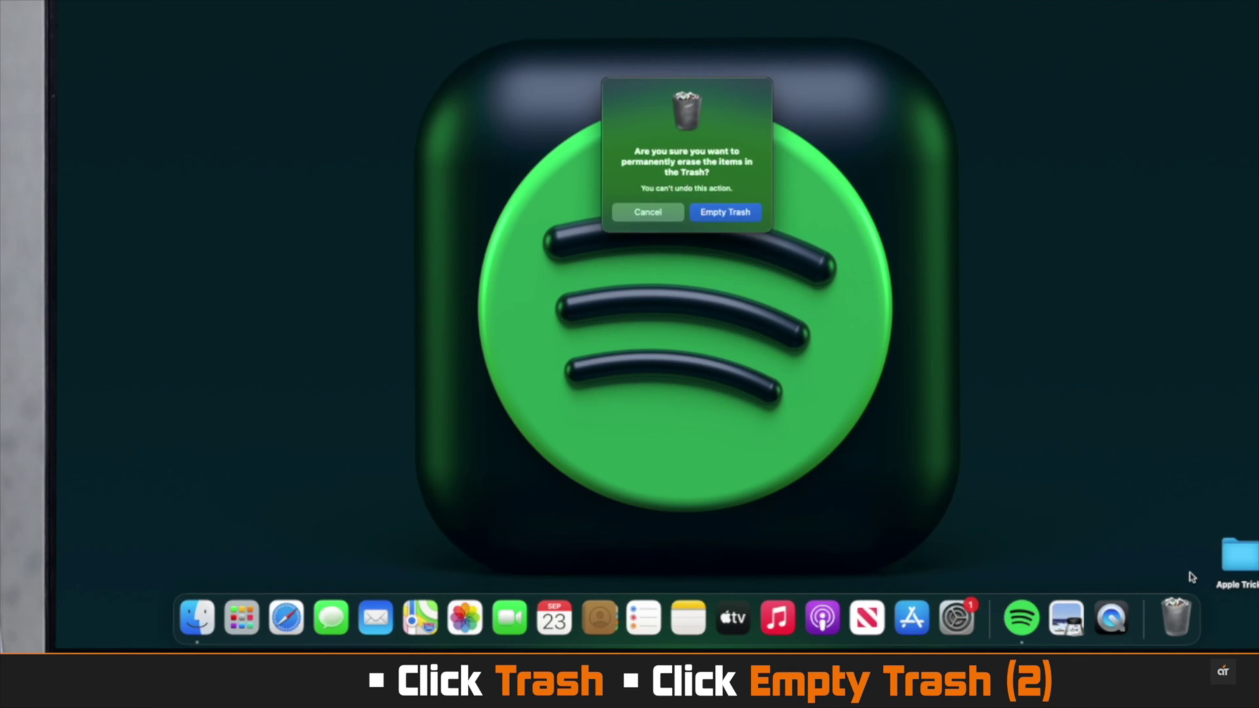
{"action": "left_click", "coordinate": [749, 219]}
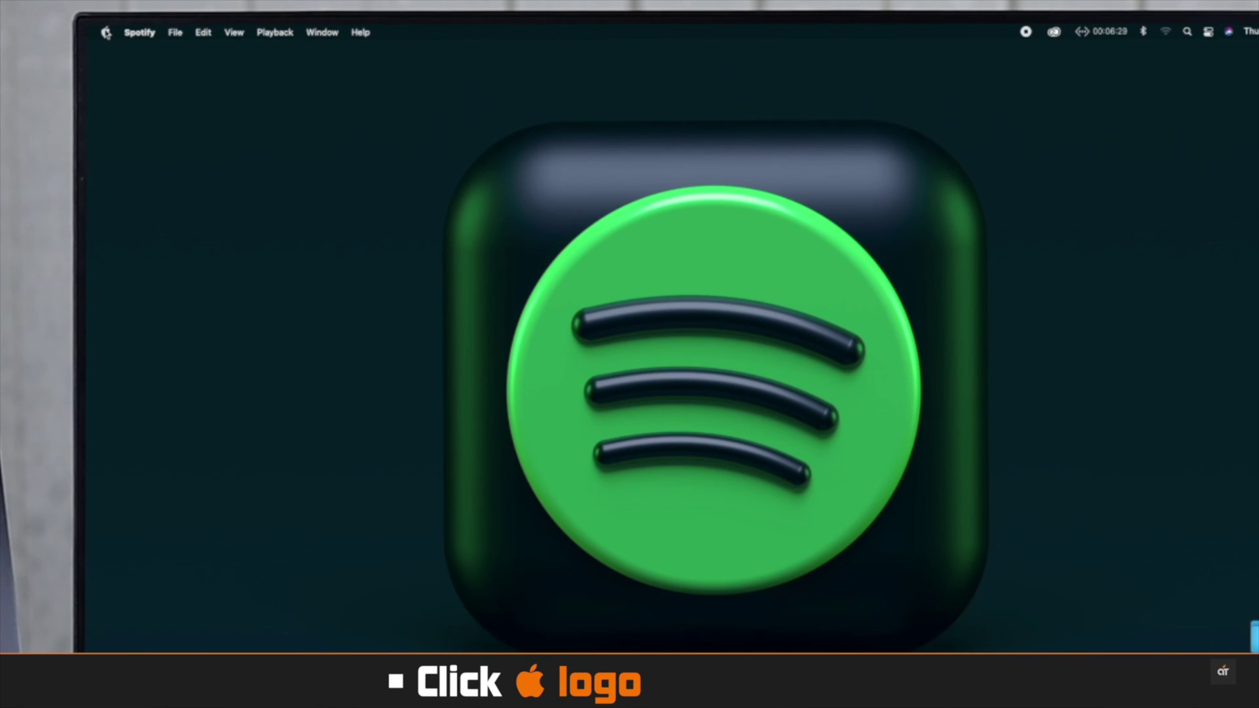
Restart the Mac from the Apple menu.
{"action": "left_click", "coordinate": [105, 33]}
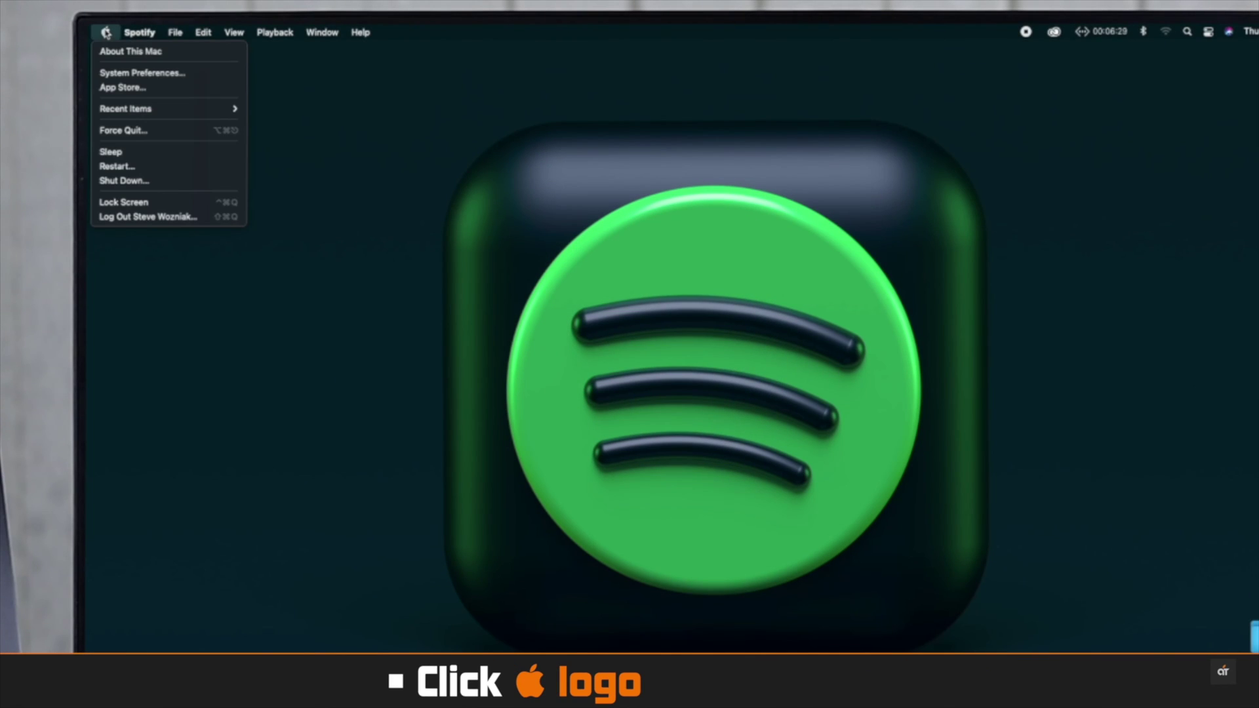
{"action": "left_click", "coordinate": [127, 168]}
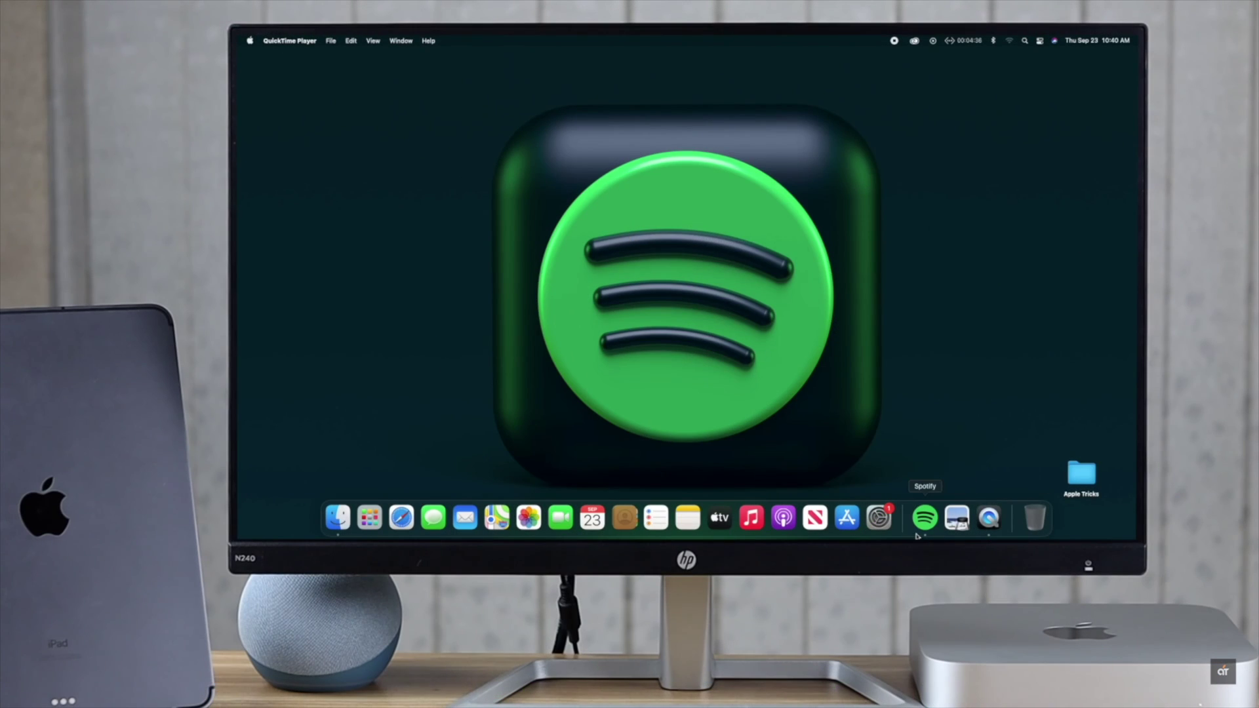
Relaunch Spotify, then play Ikson's 'Last Summer' from Popular in the Web Player.
{"action": "left_click", "coordinate": [924, 517]}
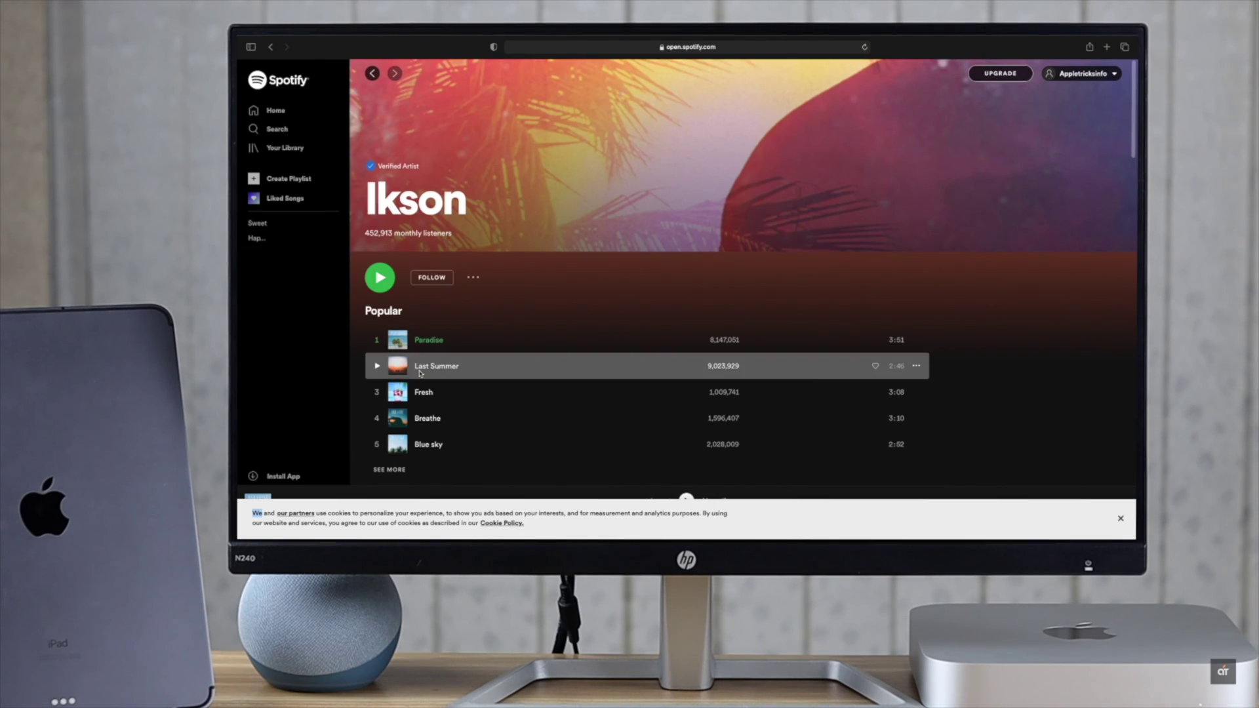
{"action": "double_click", "coordinate": [418, 373]}
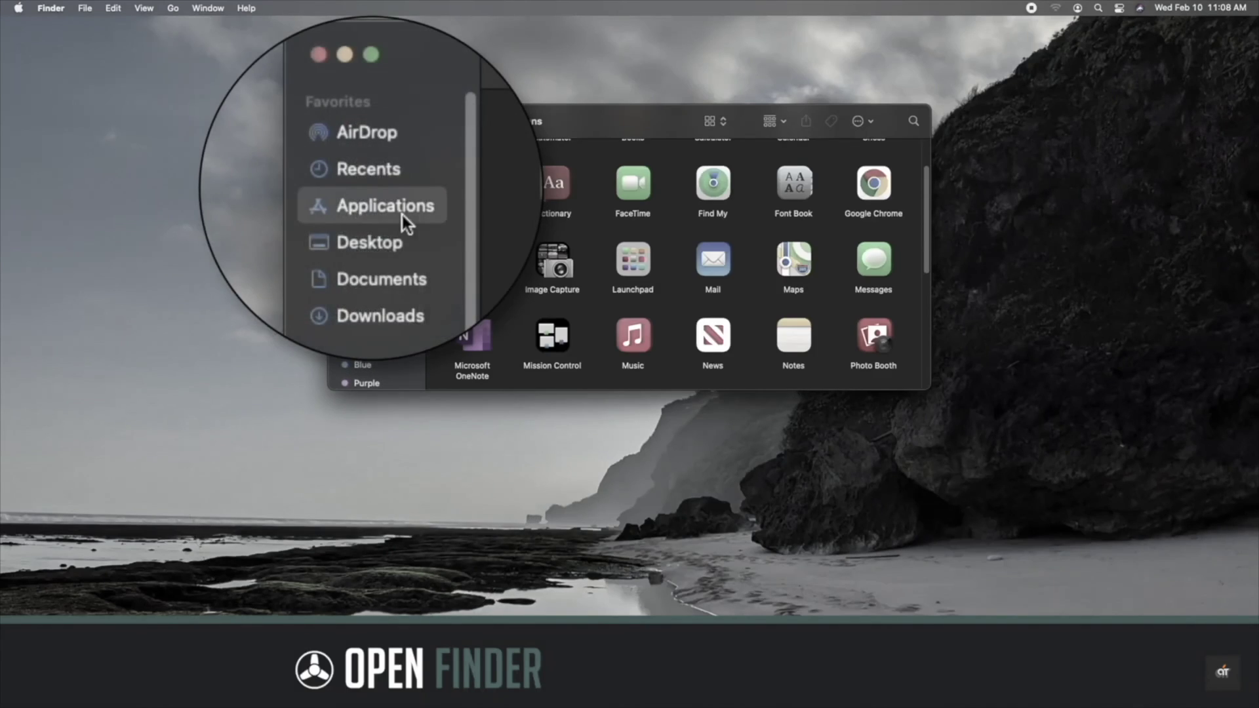
{"action": "scroll", "coordinate": [693, 281], "scroll_direction": "down", "scroll_amount": 10}
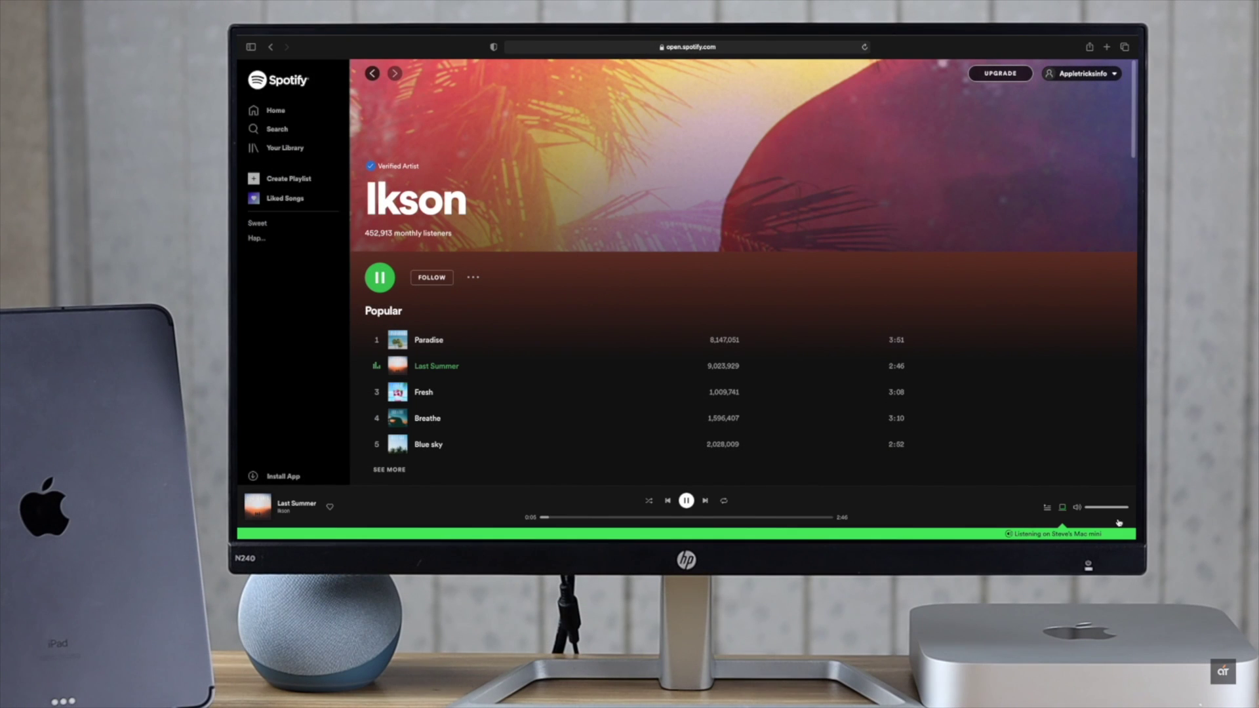
Open Ikson's 'Last Summer' single page from the now-playing bar.
{"action": "left_click", "coordinate": [297, 504]}
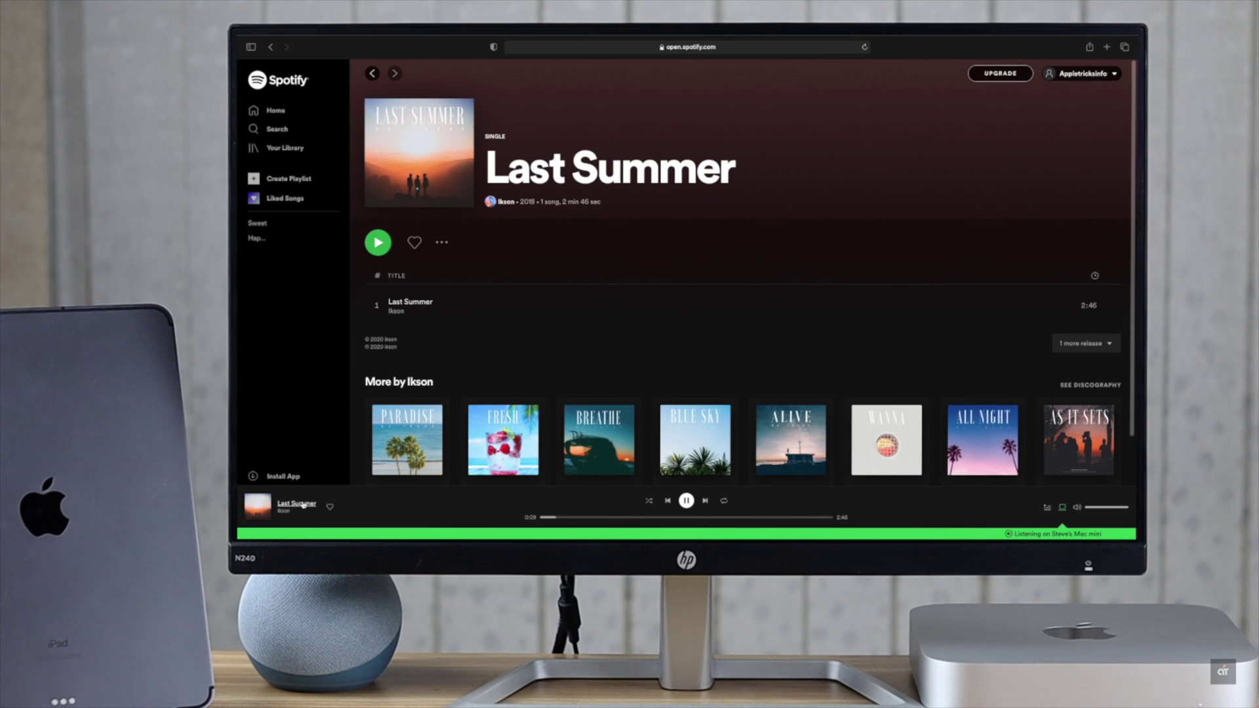